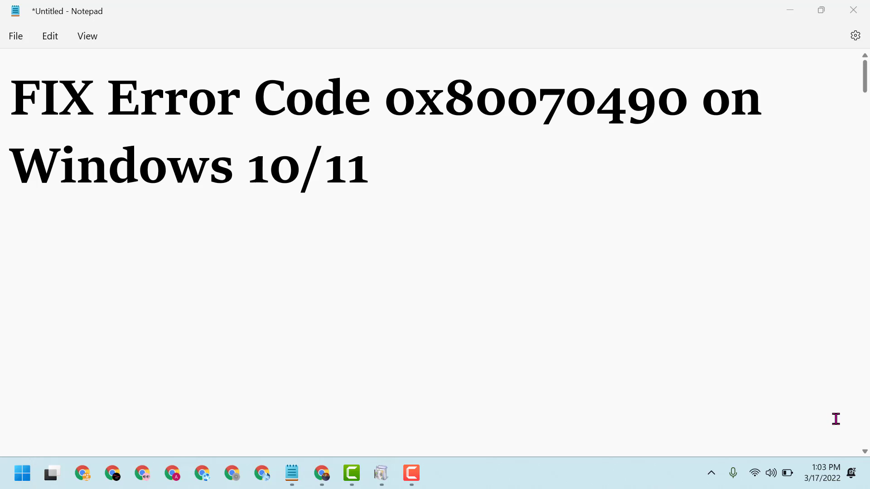
Minimise the Notepad note about error 0x80070490 to reveal the desktop.
click(790, 10)
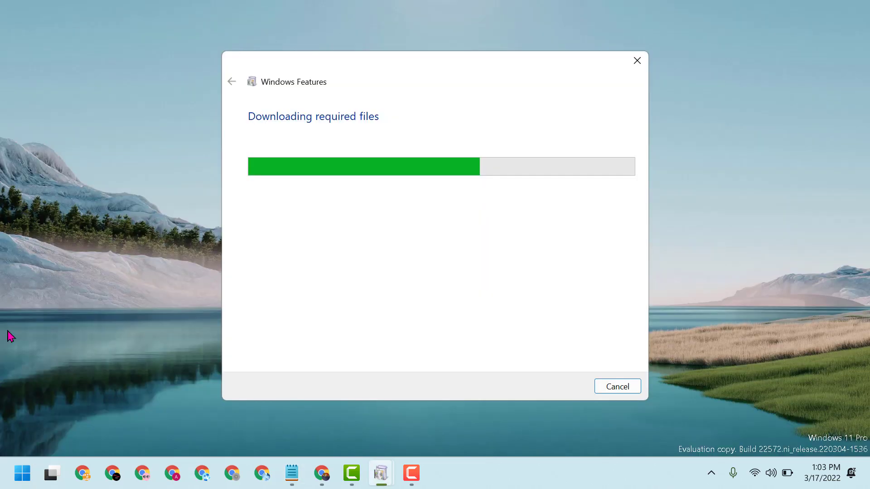
Open Settings and go to System > Troubleshoot > Other troubleshooters.
click(25, 476)
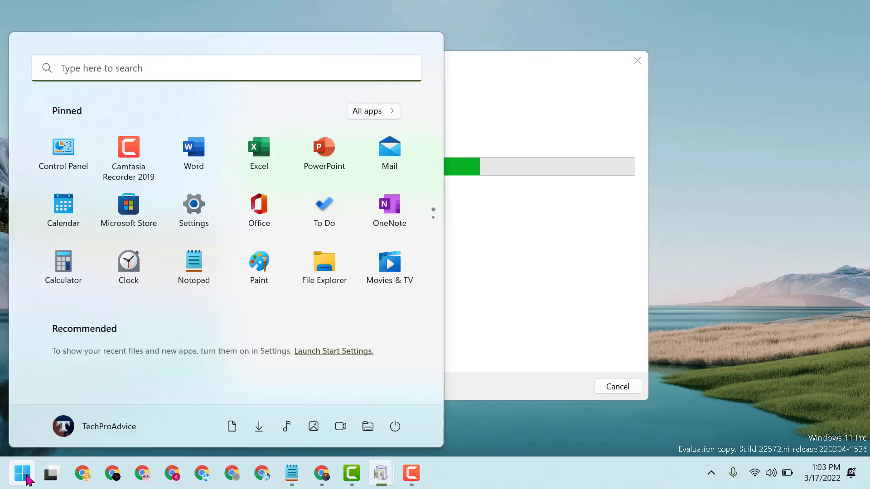
click(189, 213)
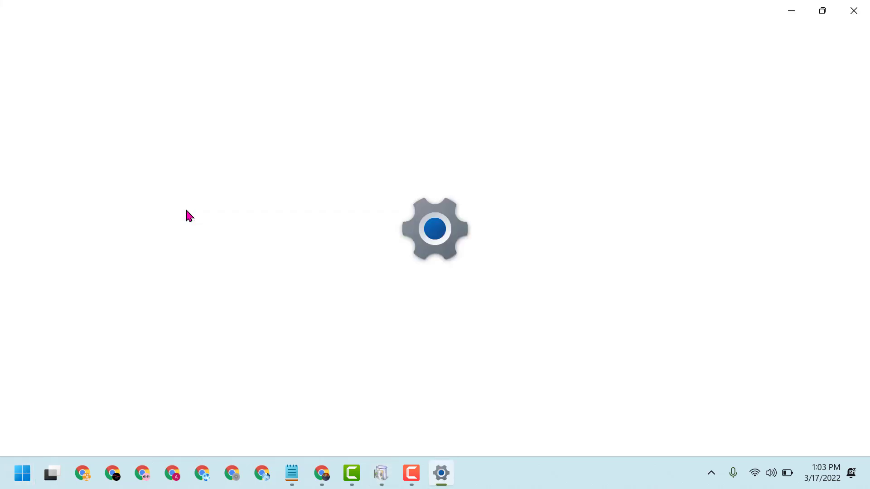
scroll(567, 259, down, 4)
scroll(568, 259, down, 3)
scroll(567, 259, down, 2)
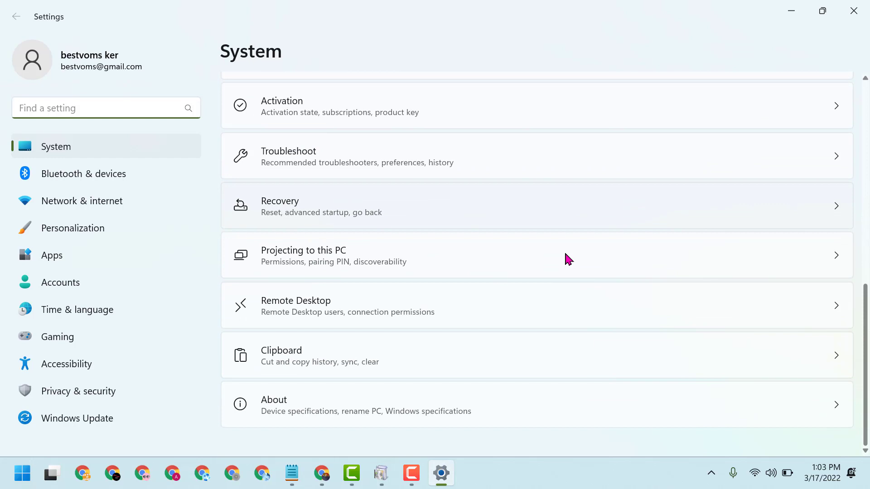
scroll(568, 259, down, 2)
scroll(568, 259, up, 3)
scroll(421, 272, down, 1)
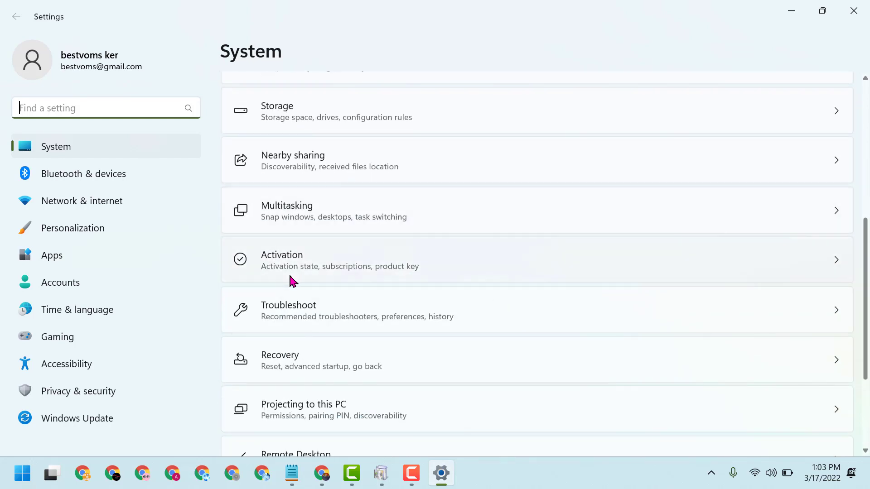
click(296, 313)
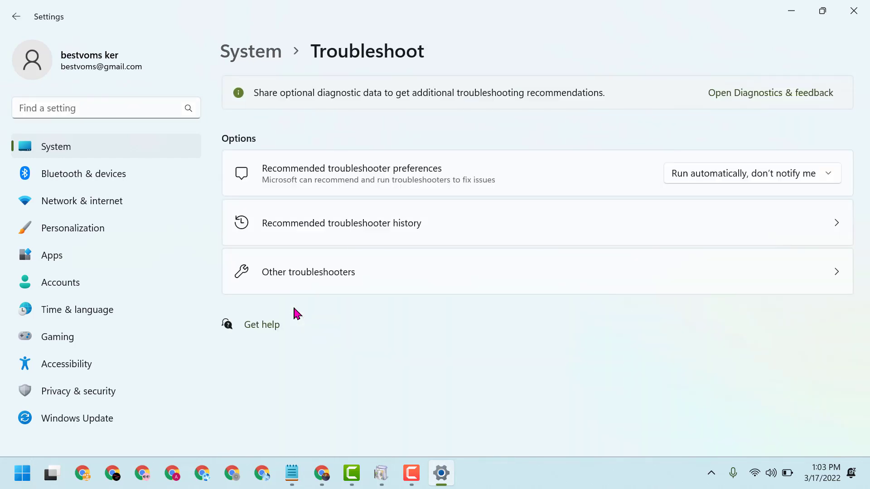
click(313, 276)
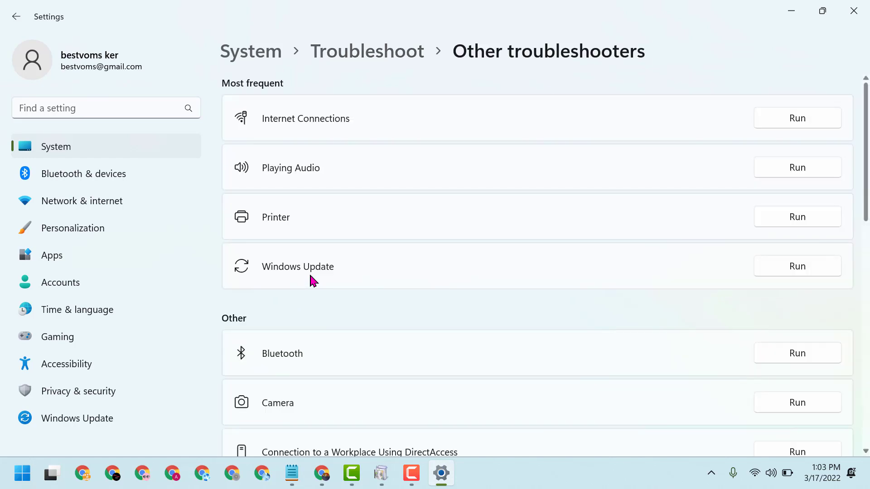
Launch the Windows Update troubleshooter, cancel its dialog, and close Settings.
click(797, 270)
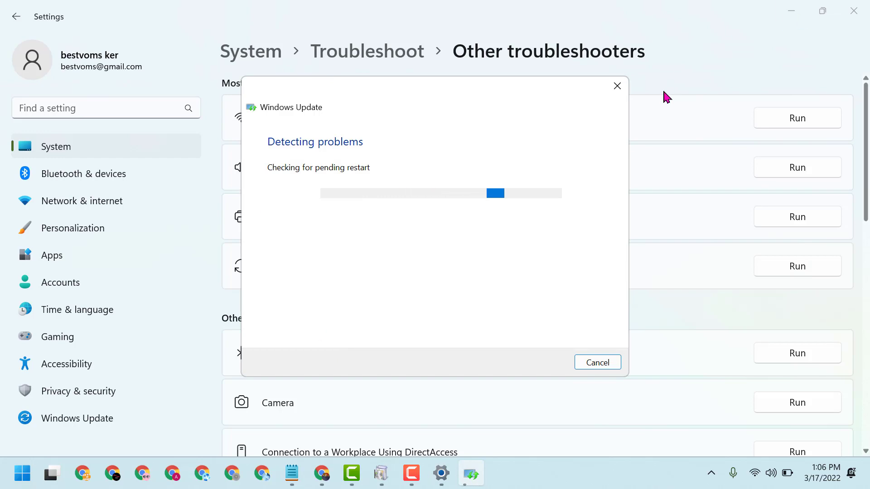
click(597, 363)
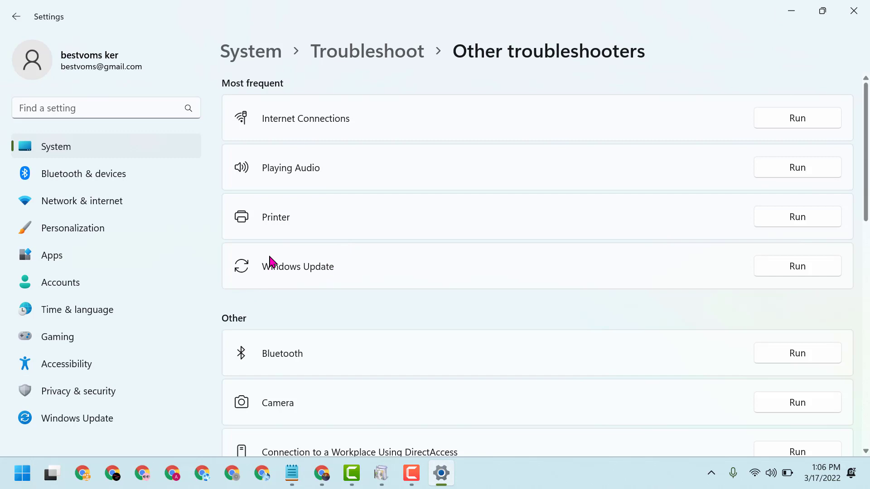
click(855, 10)
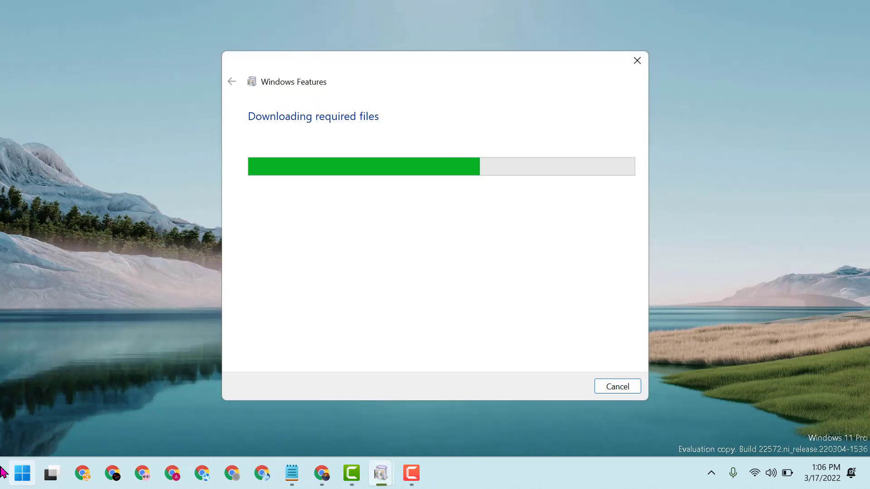
Search the Start menu for cmd and right-click the Command Prompt result.
click(22, 474)
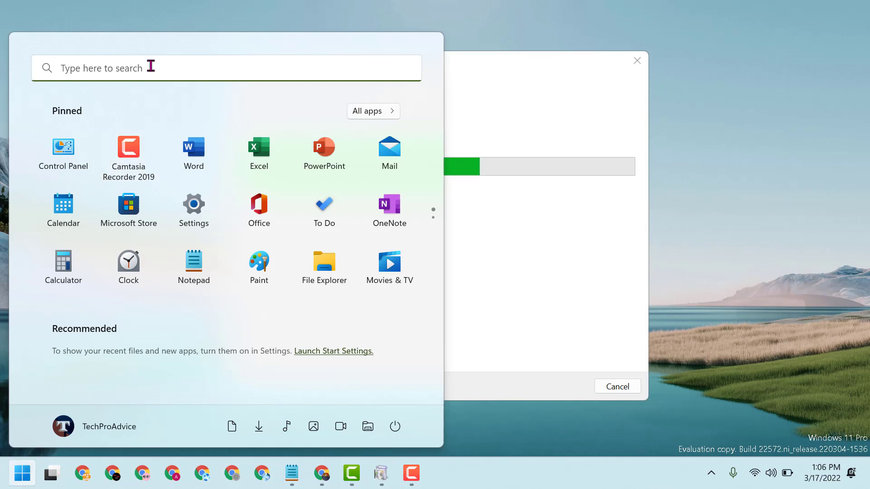
click(151, 66)
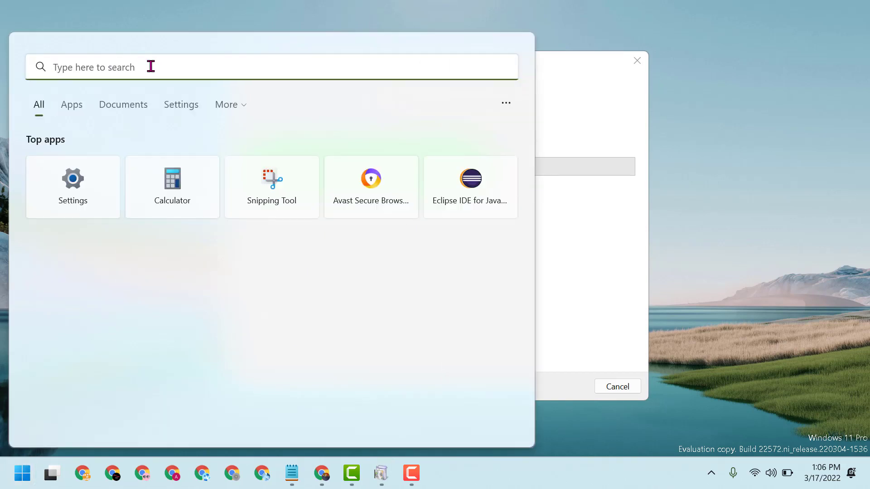
text(c)
text(md)
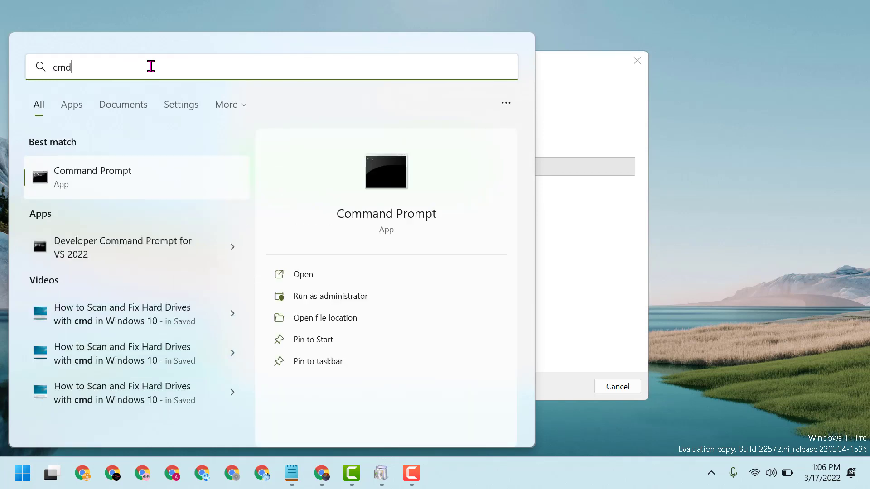
click(68, 183)
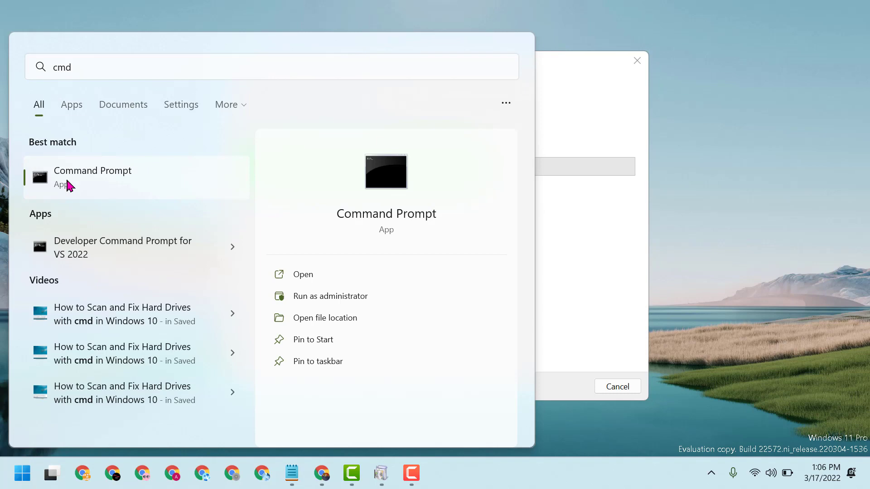
right_click(68, 184)
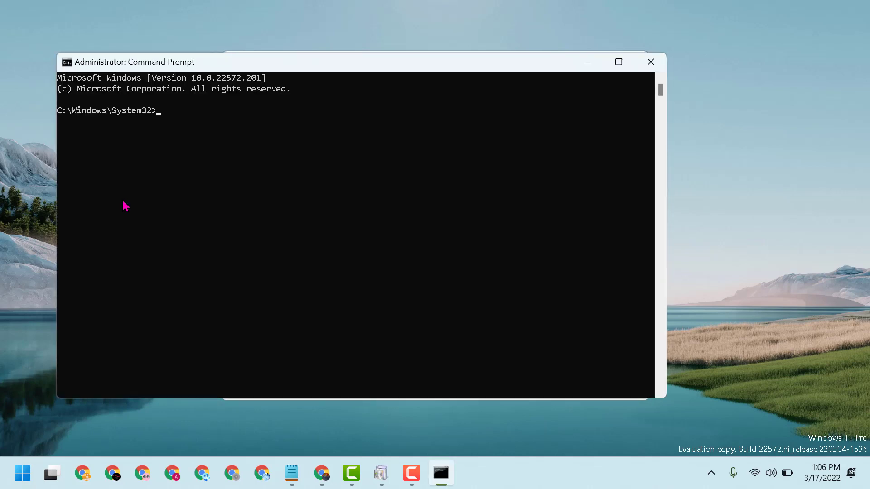
text(sf)
text(c /)
text(scan)
text(now)
Run sfc /scannow in the elevated Command Prompt so verification starts at 0%.
key(Return)
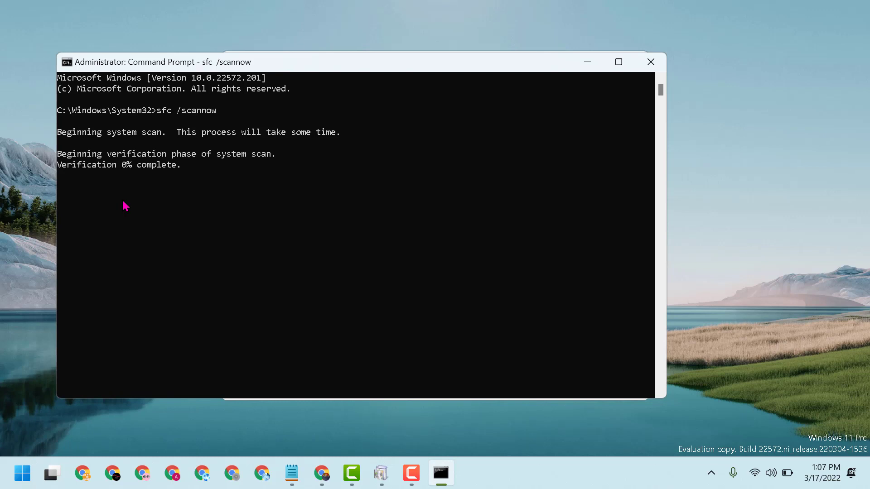
Bring the 'FIX Error Code 0x80070490' Notepad note back to the front from the taskbar.
click(293, 474)
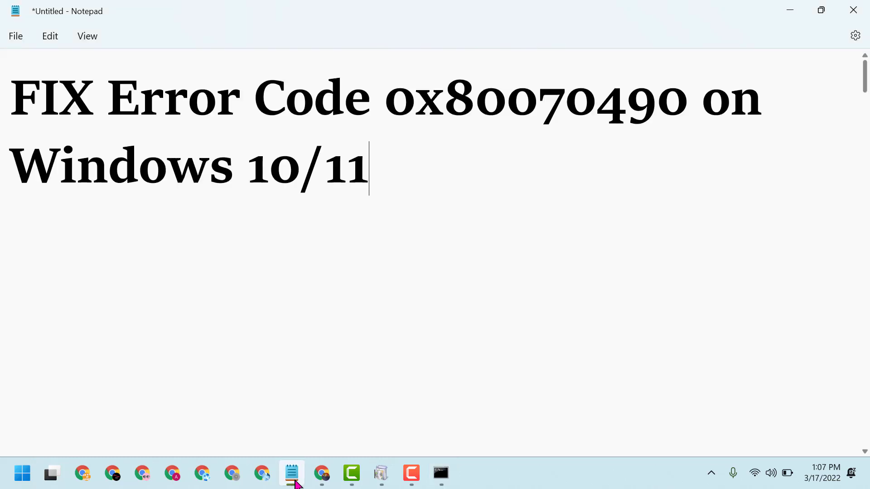